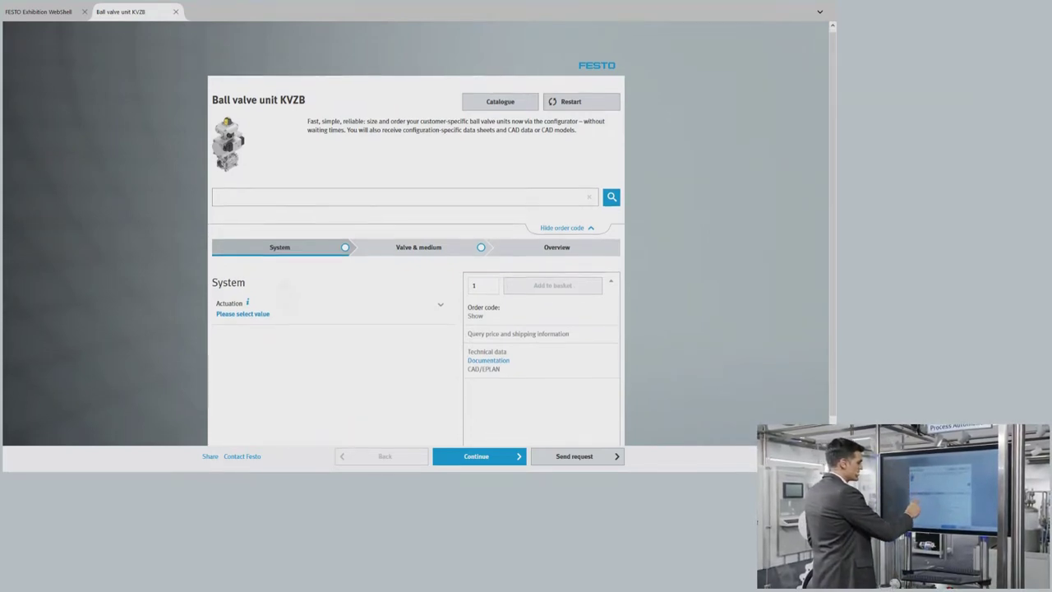
Configure the ball valve system with Automatic actuation, II 2GD EX certification and the Open / Closed application.
scroll(508, 282, "down", 1)
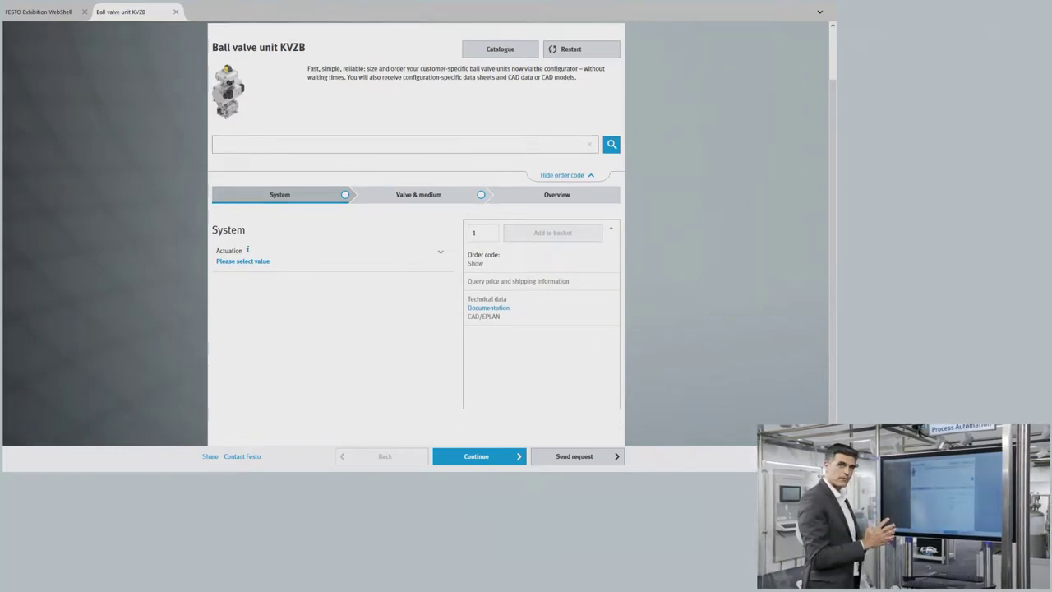
left_click(243, 261)
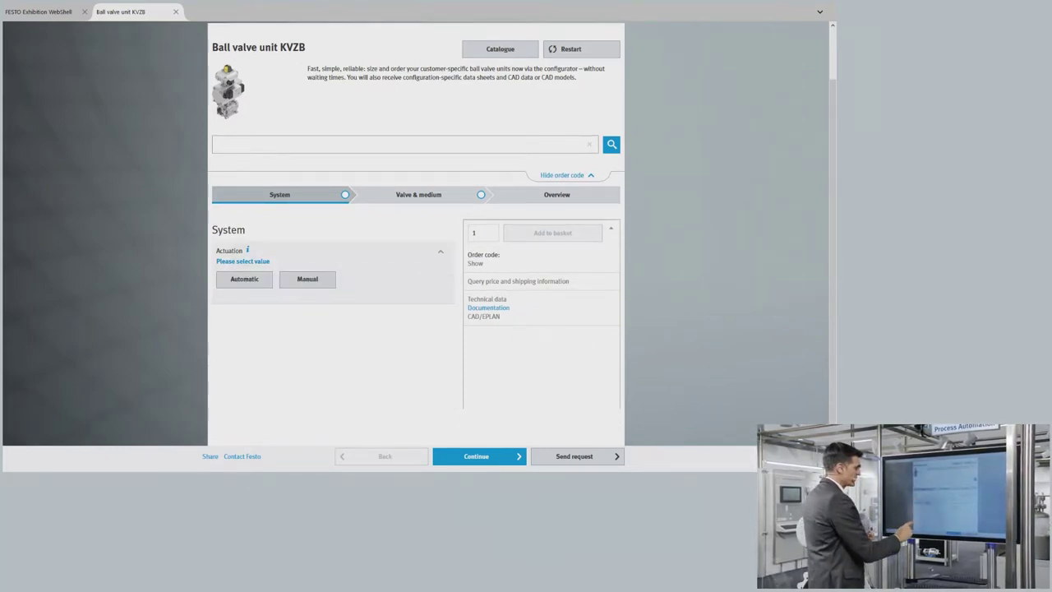
left_click(244, 279)
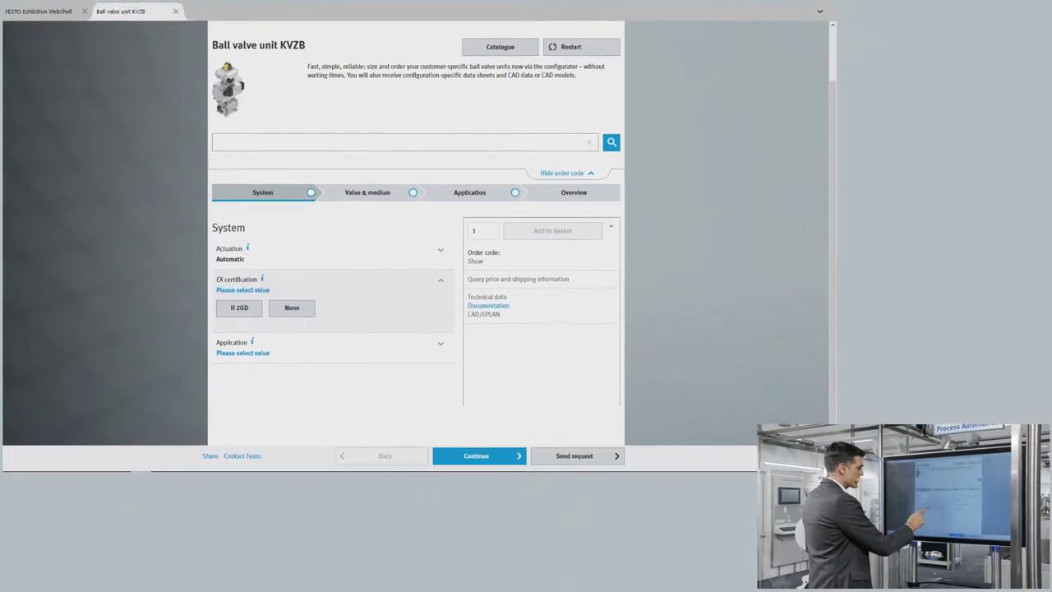
left_click(239, 307)
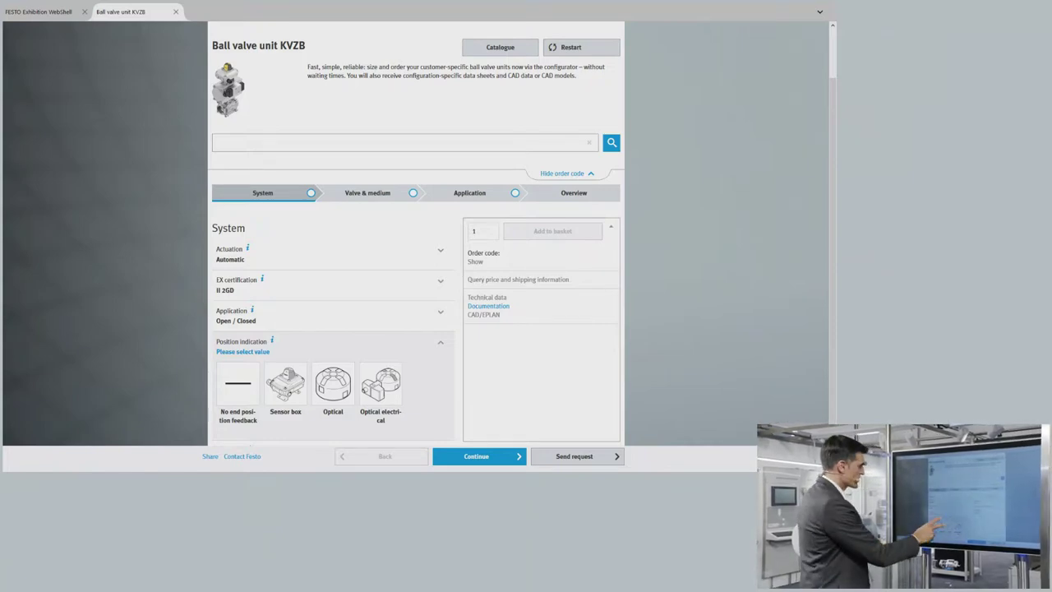
Choose Sensor box as the position indication and set Pilot valve to Yes.
scroll(334, 329, "down", 1)
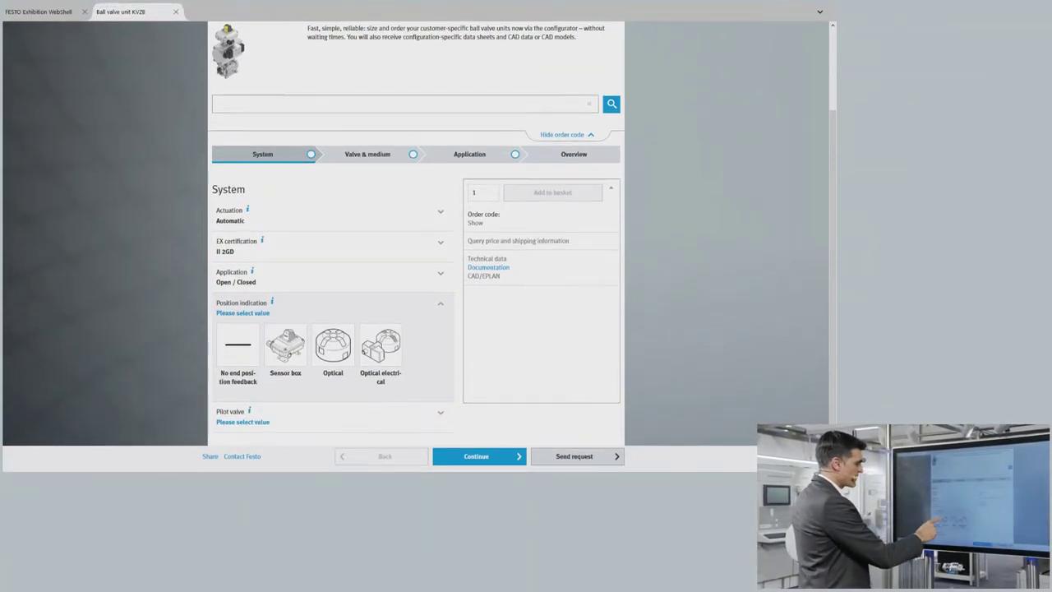
left_click(286, 345)
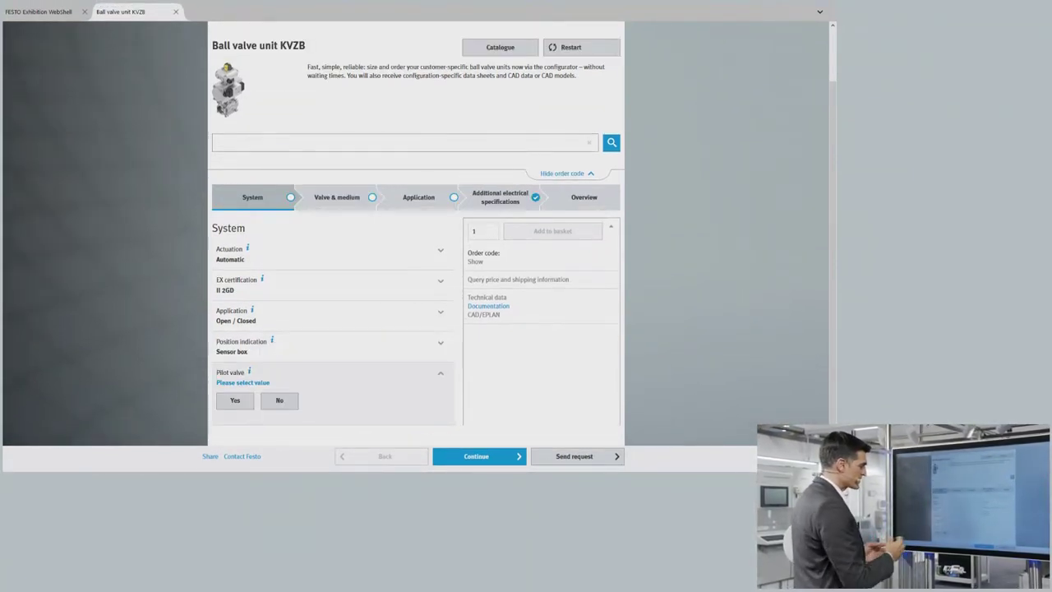
left_click(235, 401)
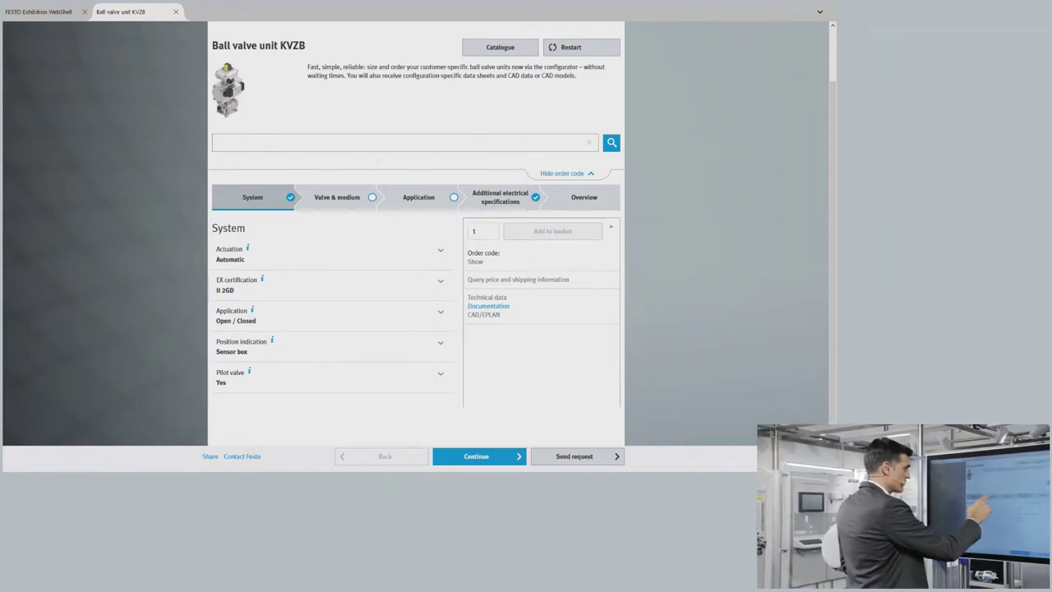
In the Valve & medium section, review the illustrated connection types and set the connection type to Welded end.
left_click(337, 197)
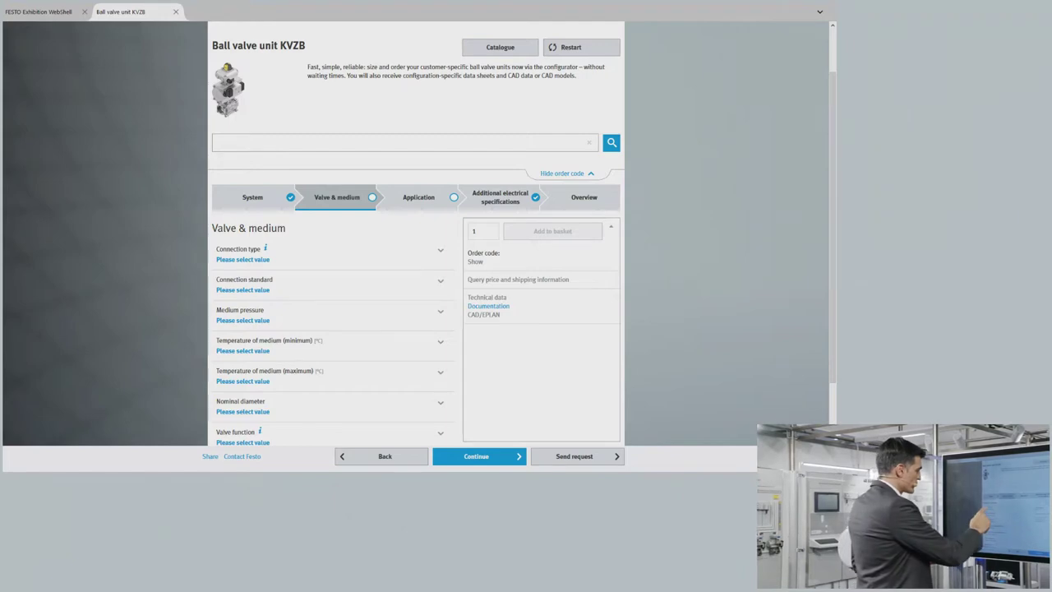
left_click(329, 254)
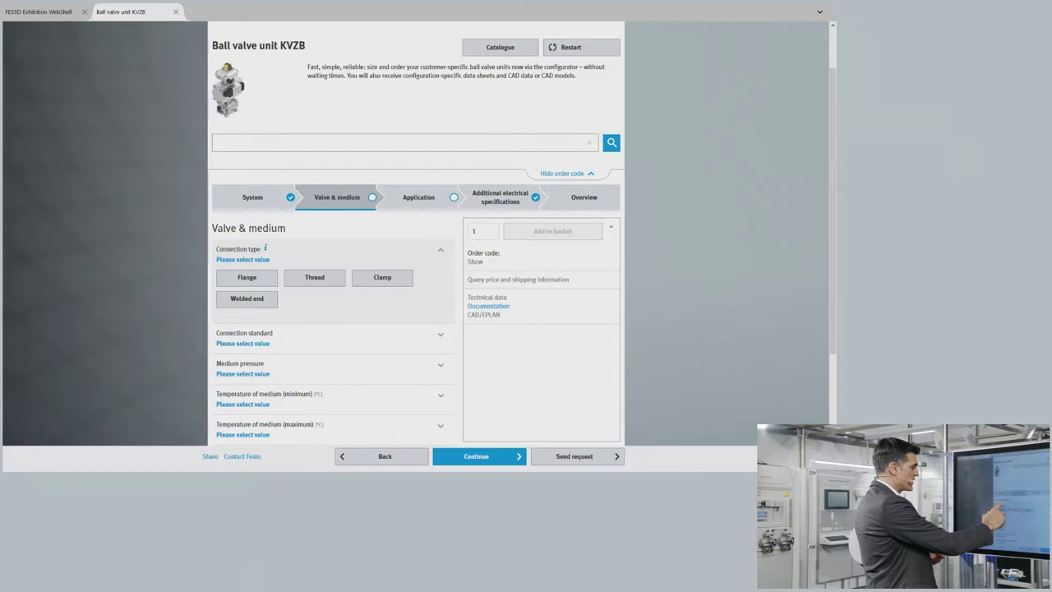
left_click(415, 246)
scroll(415, 288, "down", 4)
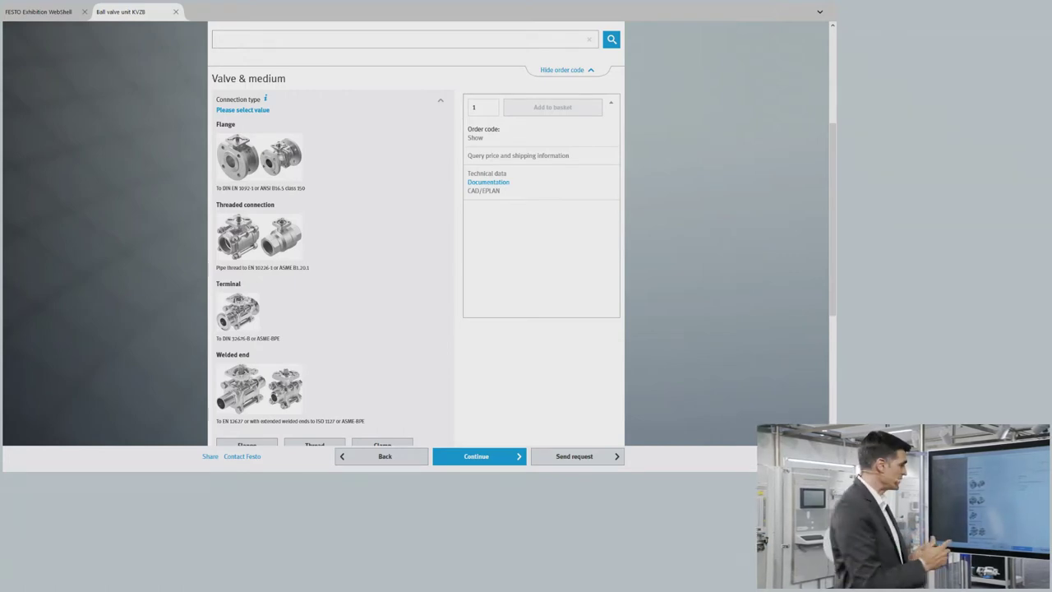
scroll(333, 272, "down", 3)
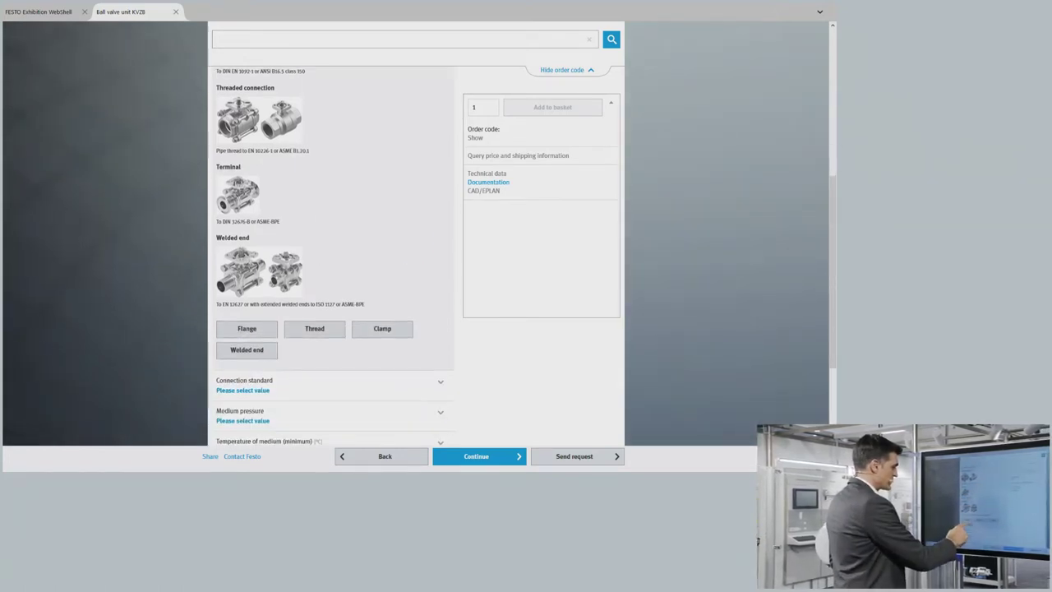
left_click(247, 350)
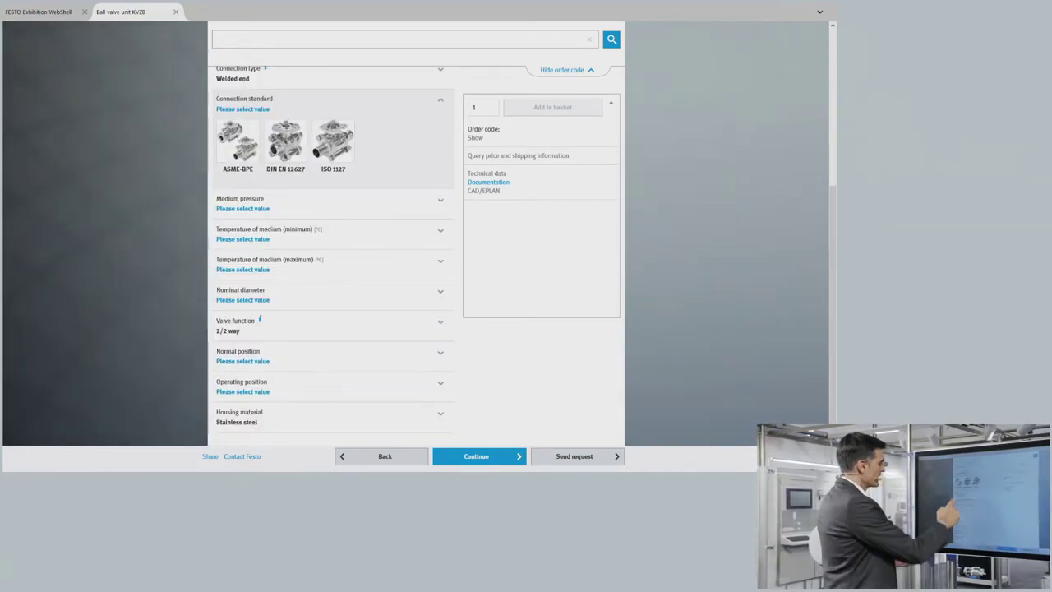
Set the connection standard to DIN EN 12627 and the medium pressure to 10 bar.
scroll(333, 255, "up", 1)
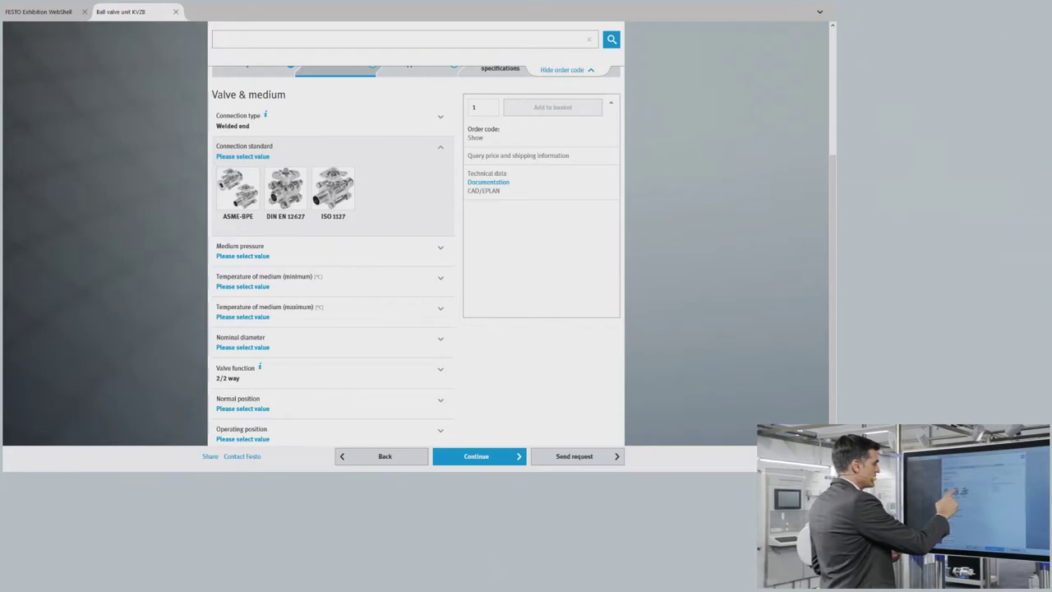
left_click(285, 191)
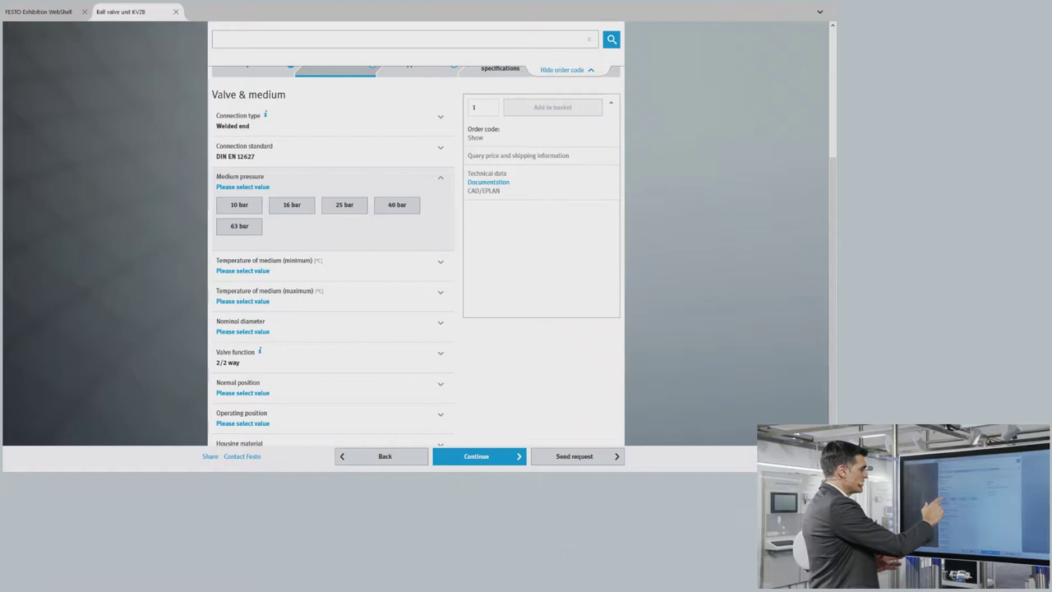
left_click(416, 246)
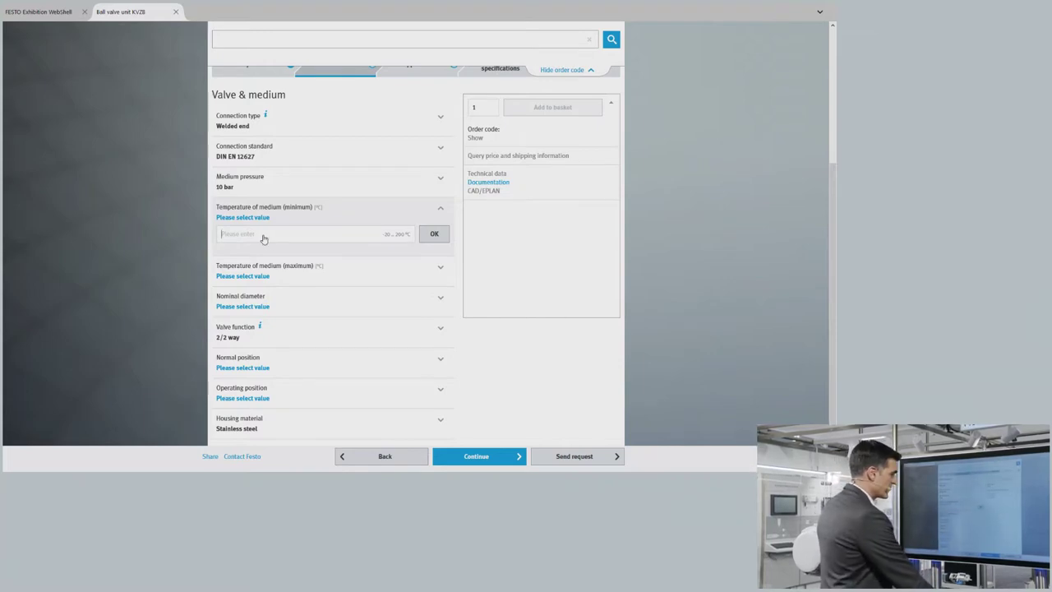
Set the temperature of the medium to a minimum of 5 °C and a maximum of 50 °C.
left_click(360, 234)
type("5")
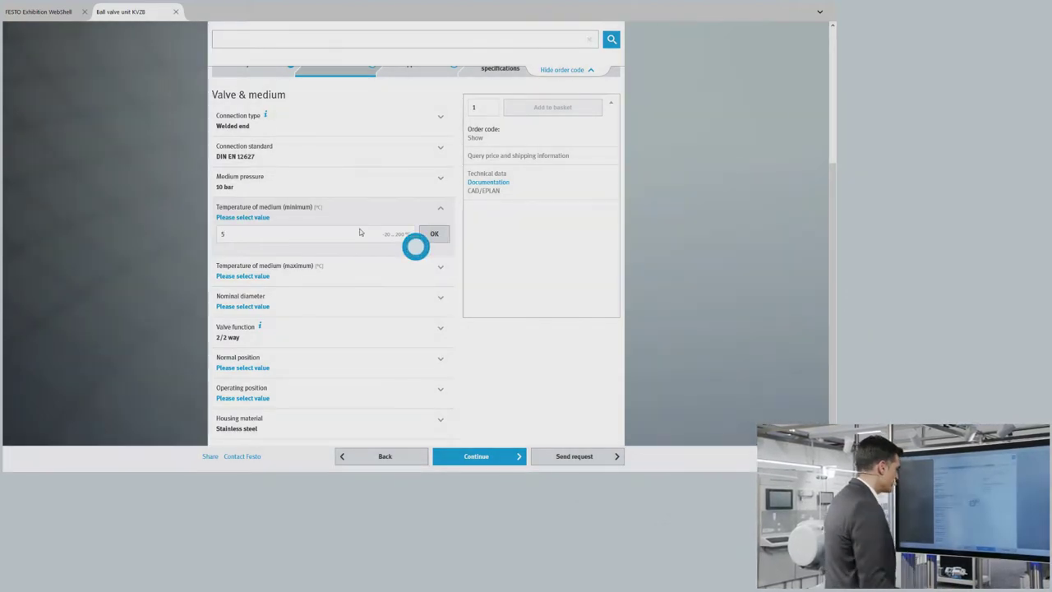
left_click(421, 240)
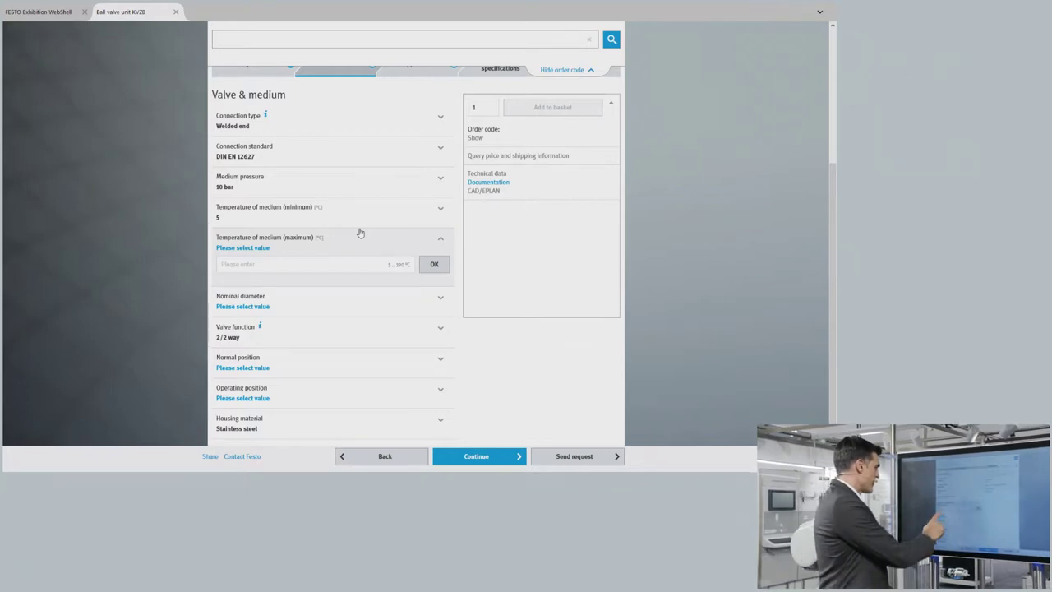
left_click(256, 263)
type("50")
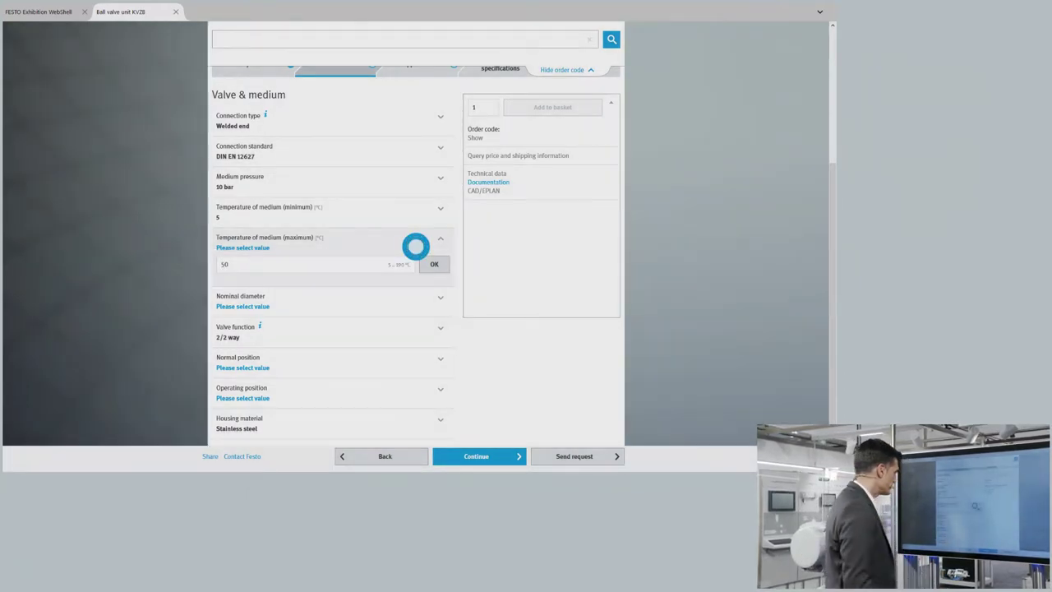
left_click(415, 246)
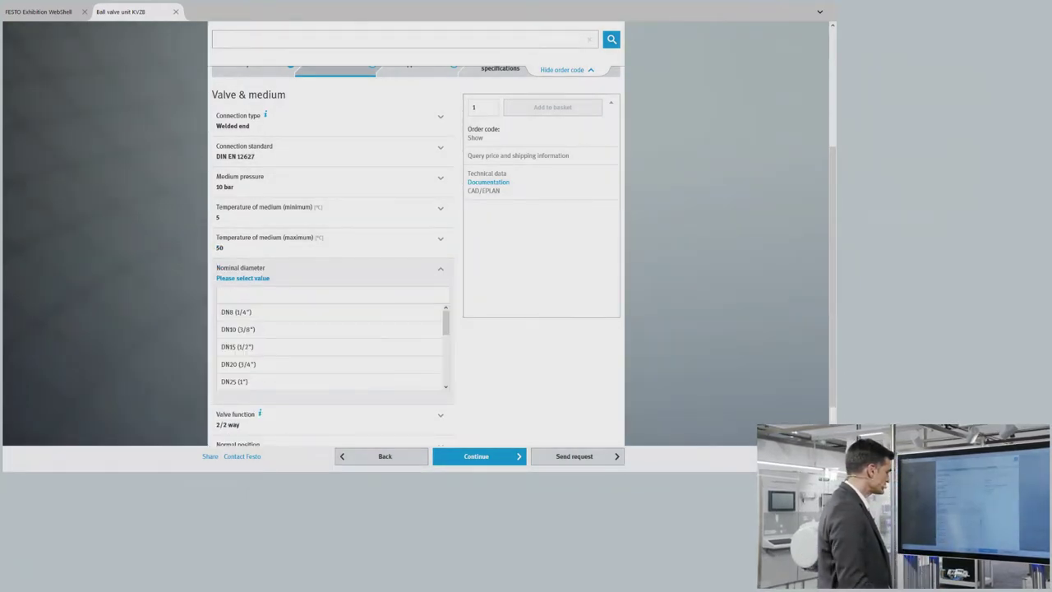
Set the nominal diameter to DN15 (1/2") and the normal position to Closed.
scroll(329, 347, "down", 1)
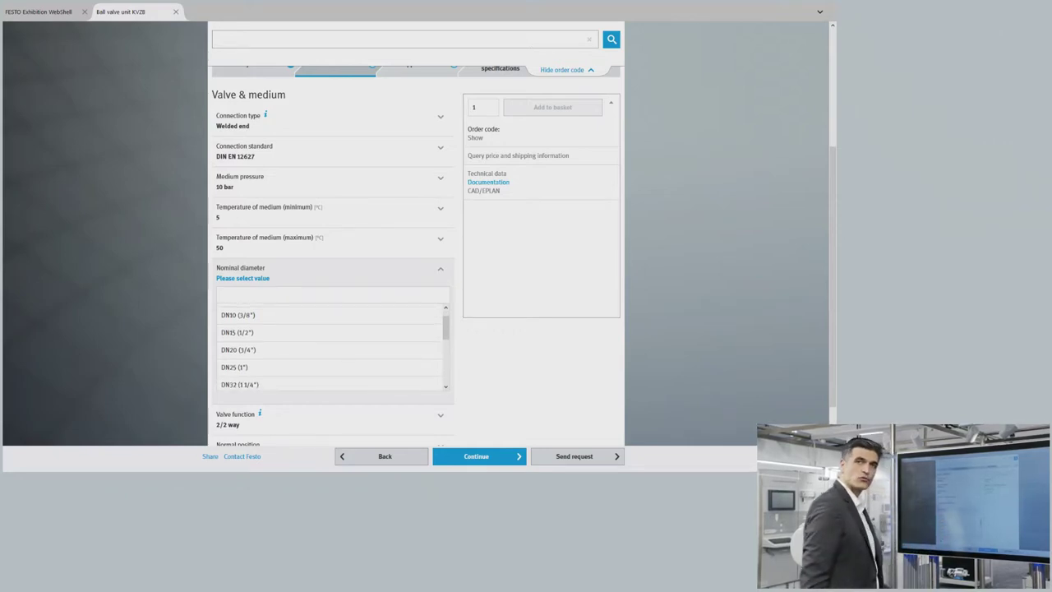
scroll(329, 347, "up", 1)
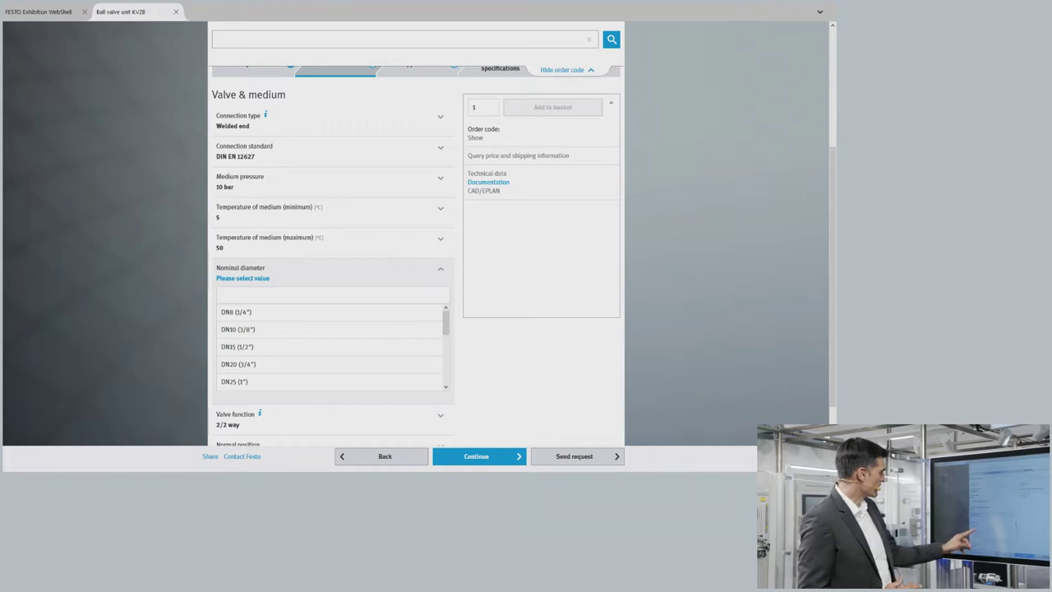
left_click(238, 346)
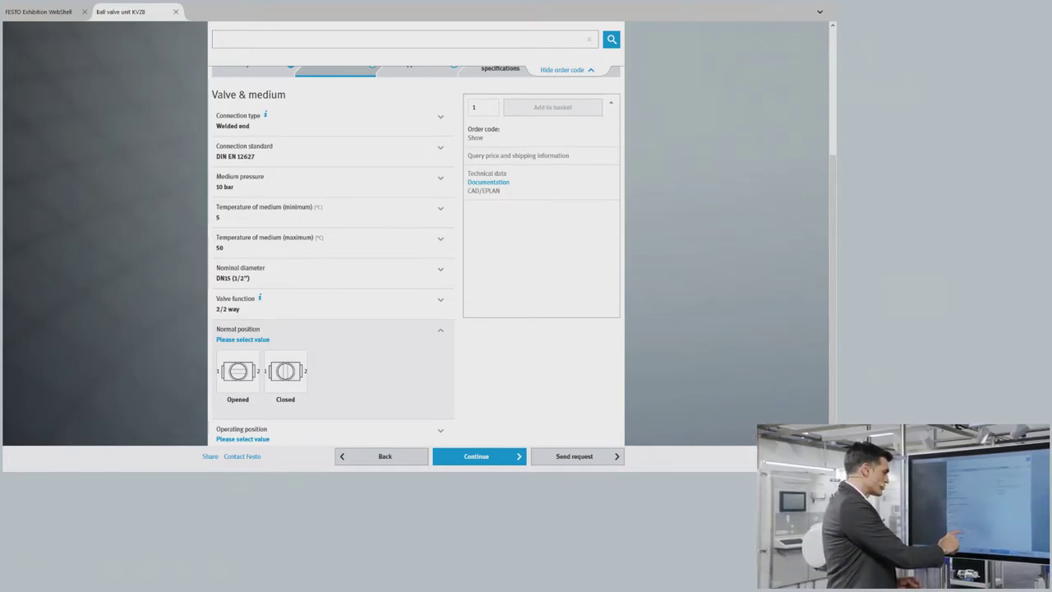
left_click(285, 372)
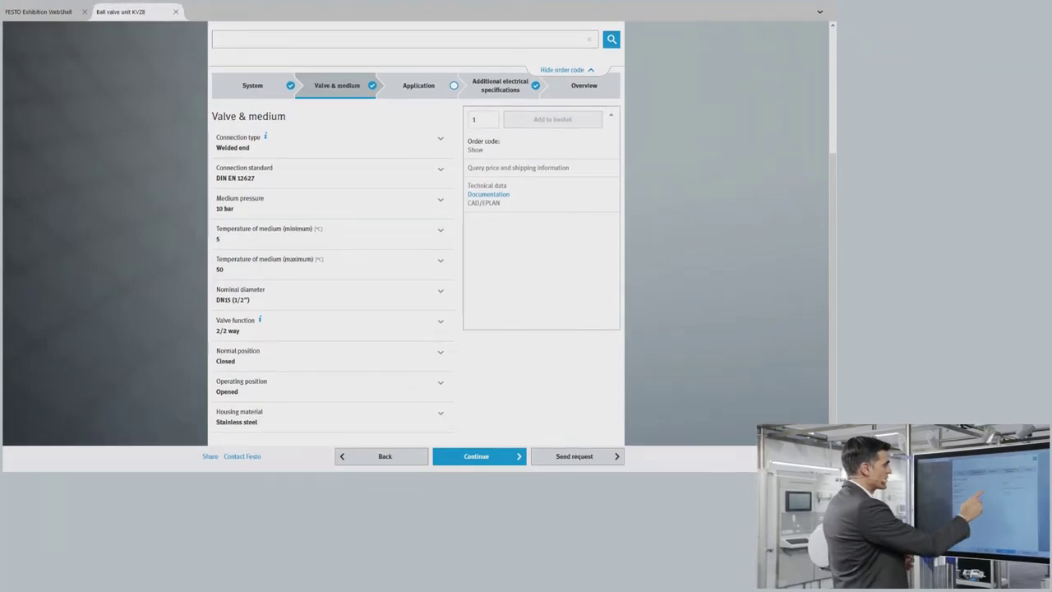
In the Application section, review the explanations of the operating modes and set the mode of operation to Single acting.
left_click(418, 85)
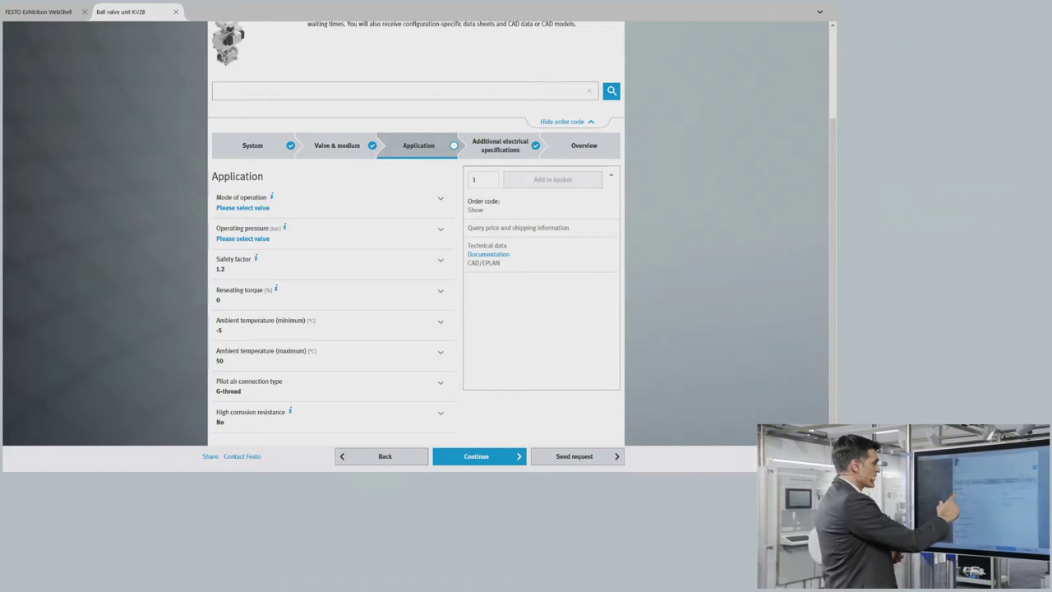
left_click(329, 201)
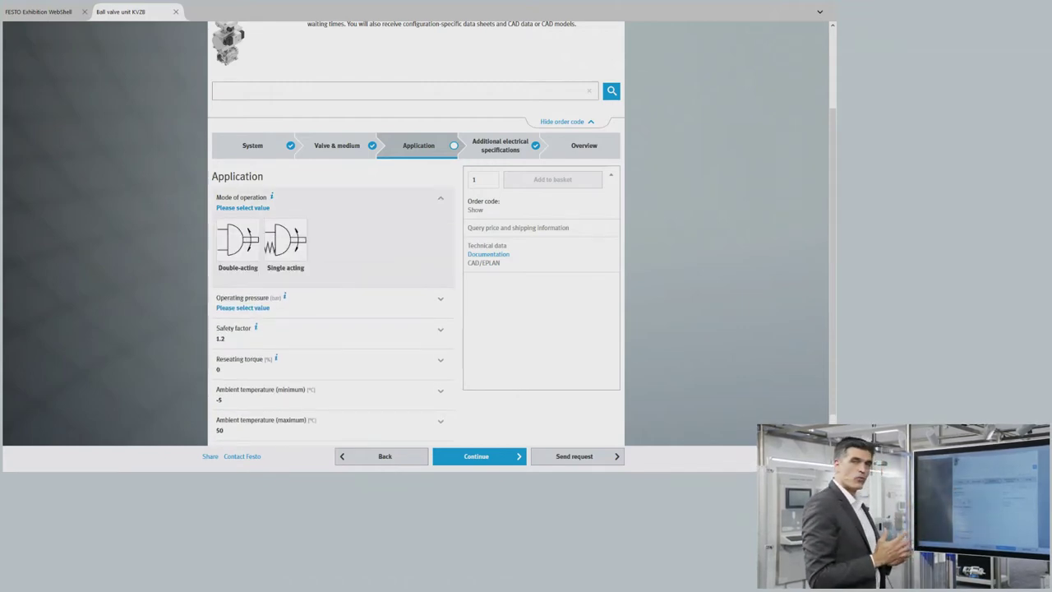
left_click(247, 201)
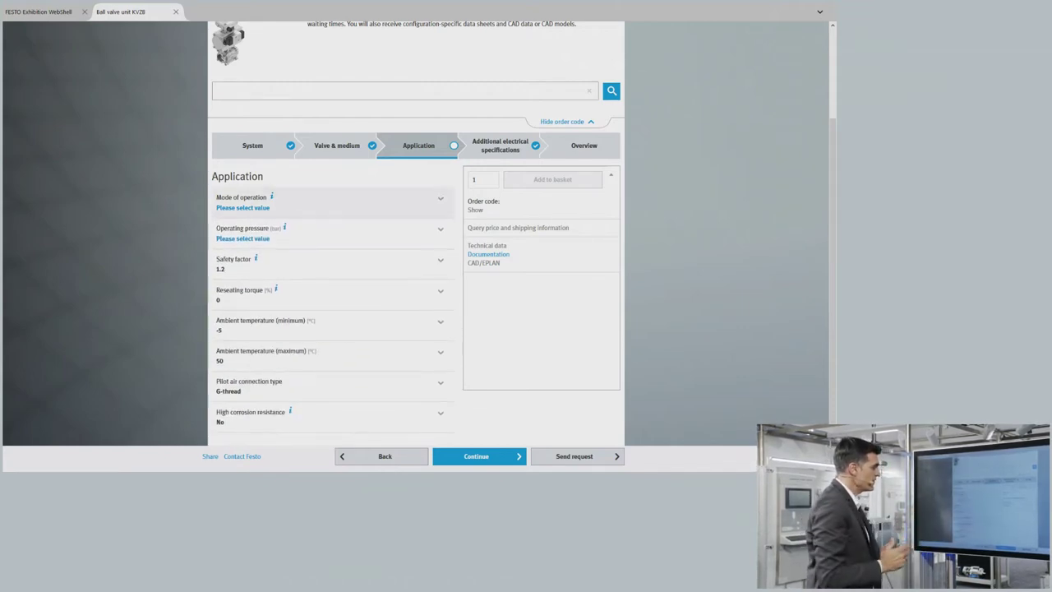
left_click(329, 201)
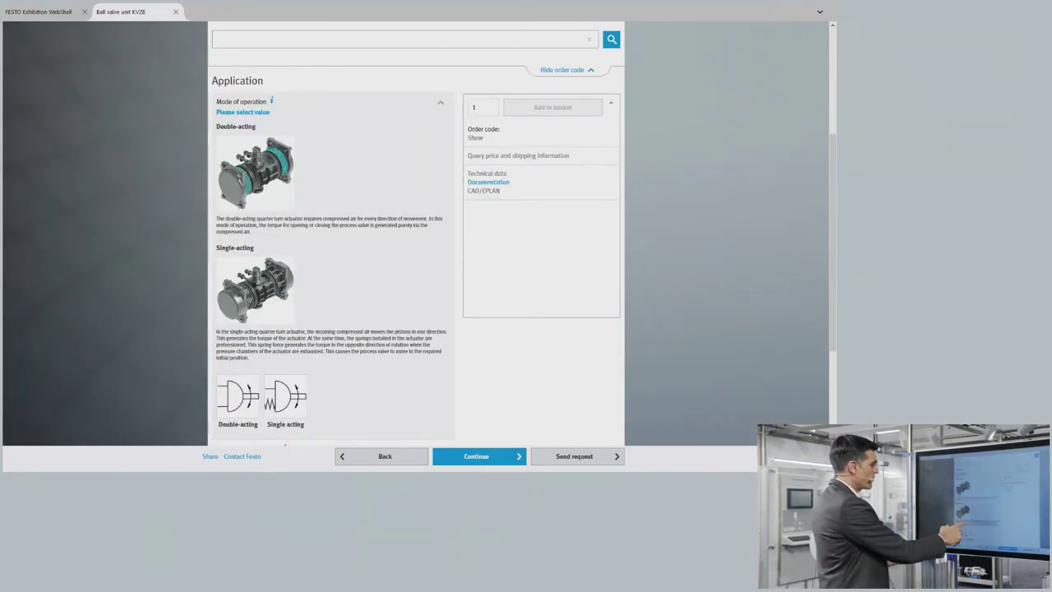
scroll(332, 255, "down", 2)
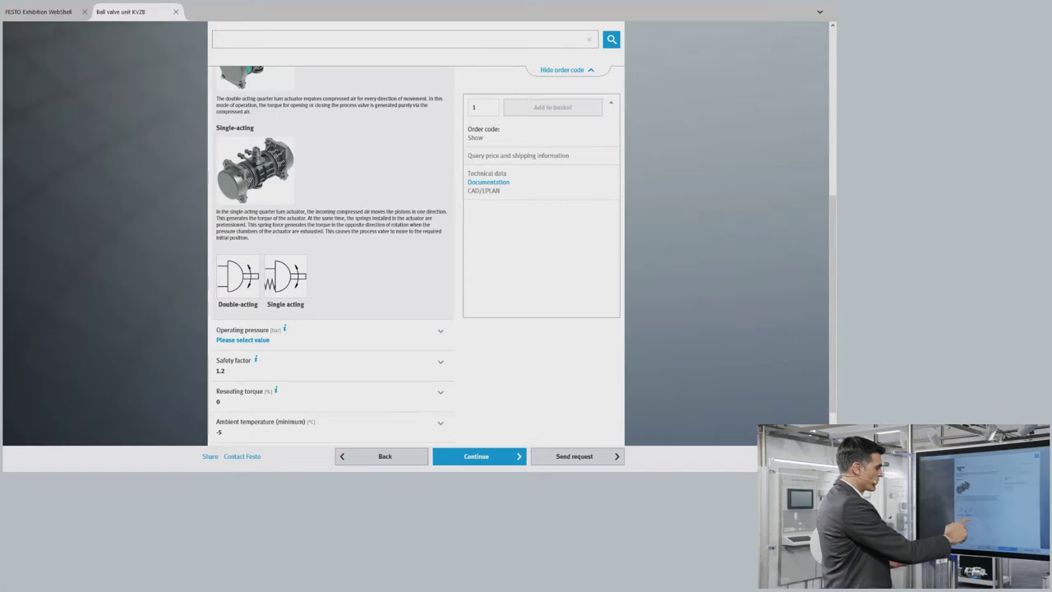
left_click(285, 276)
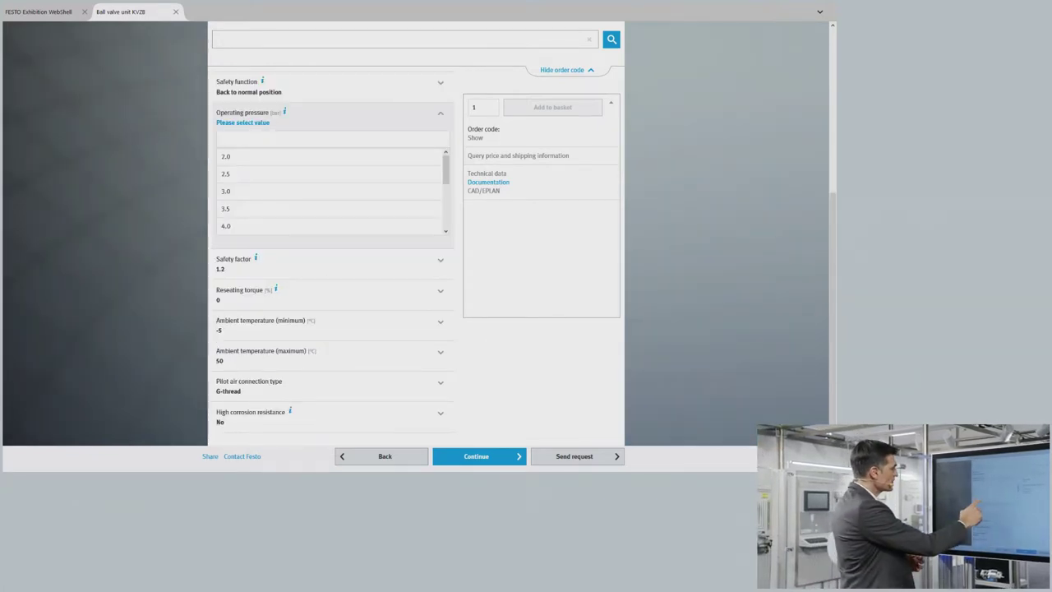
Set the operating pressure to 6.0 bar and the safety factor to 1.5.
scroll(329, 191, "down", 3)
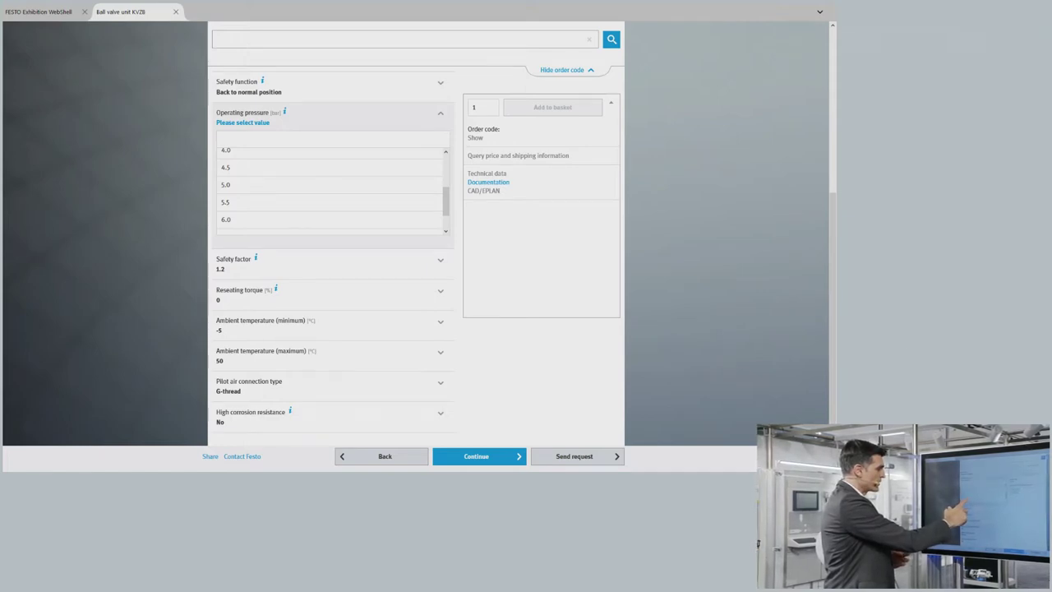
left_click(415, 246)
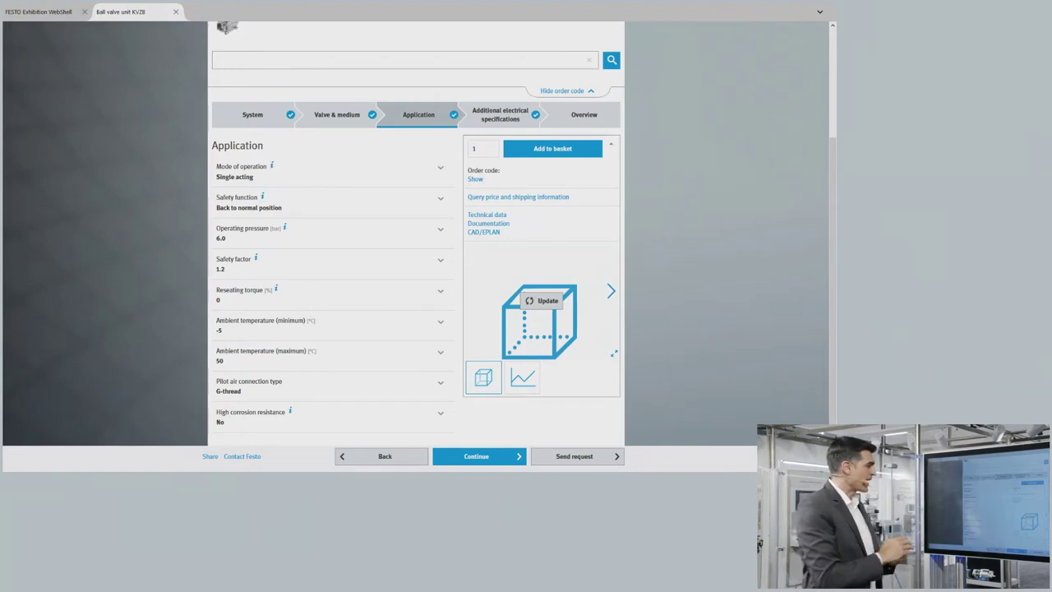
left_click(329, 263)
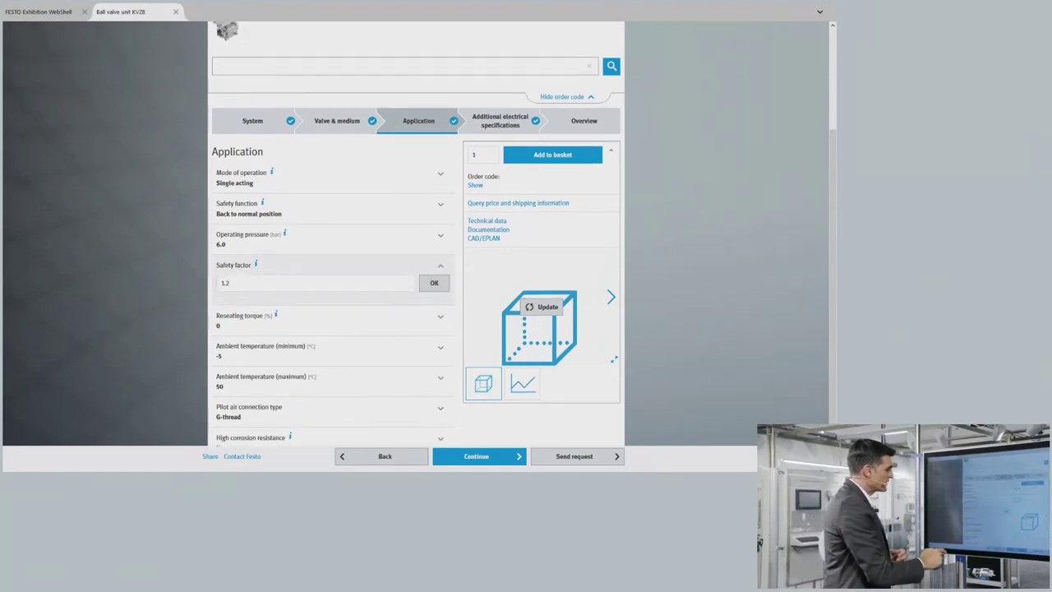
key("BackSpace")
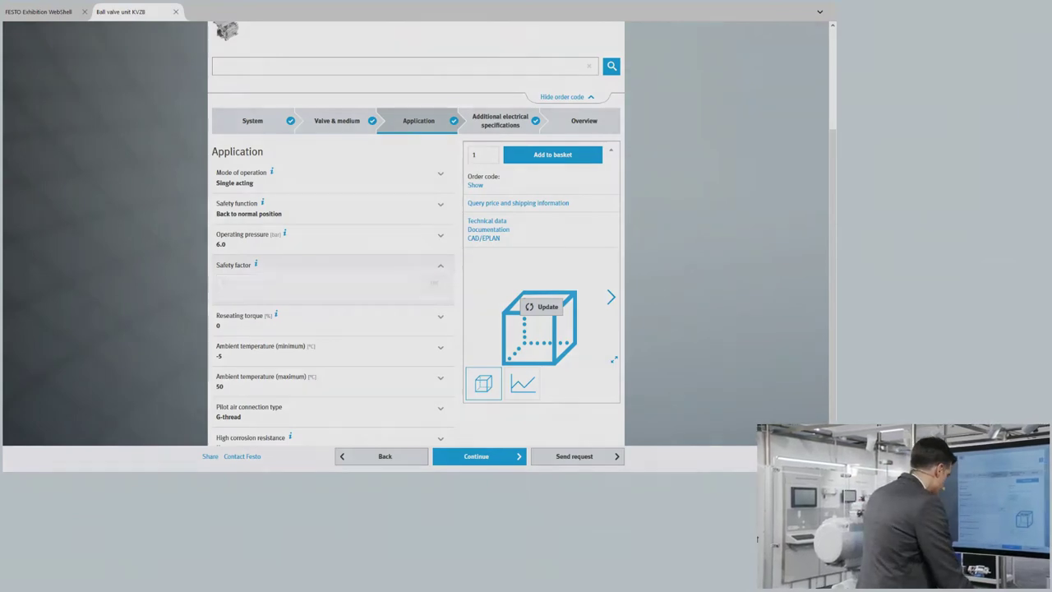
type("5")
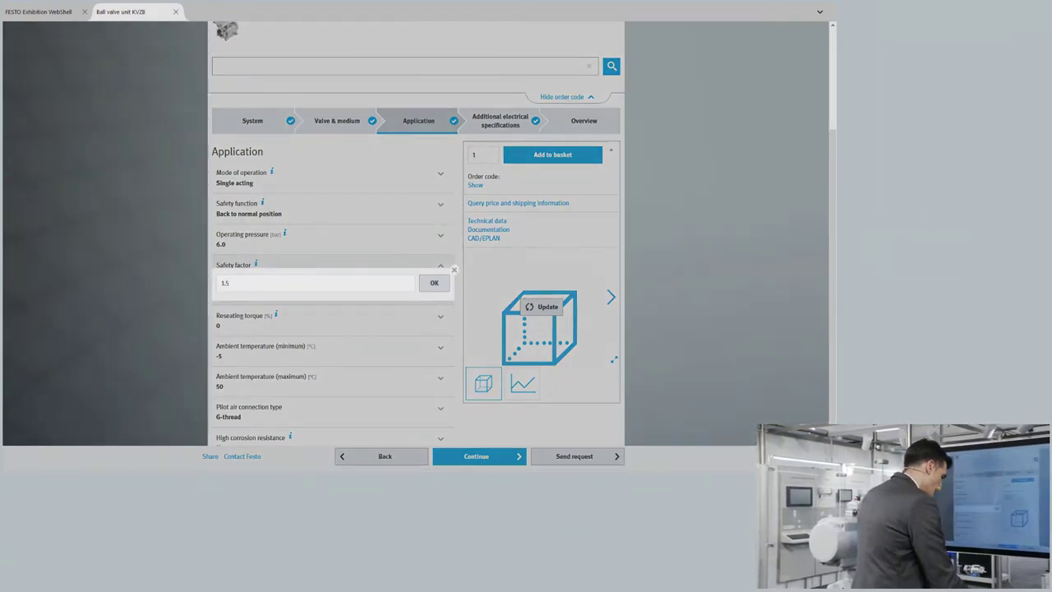
left_click(415, 247)
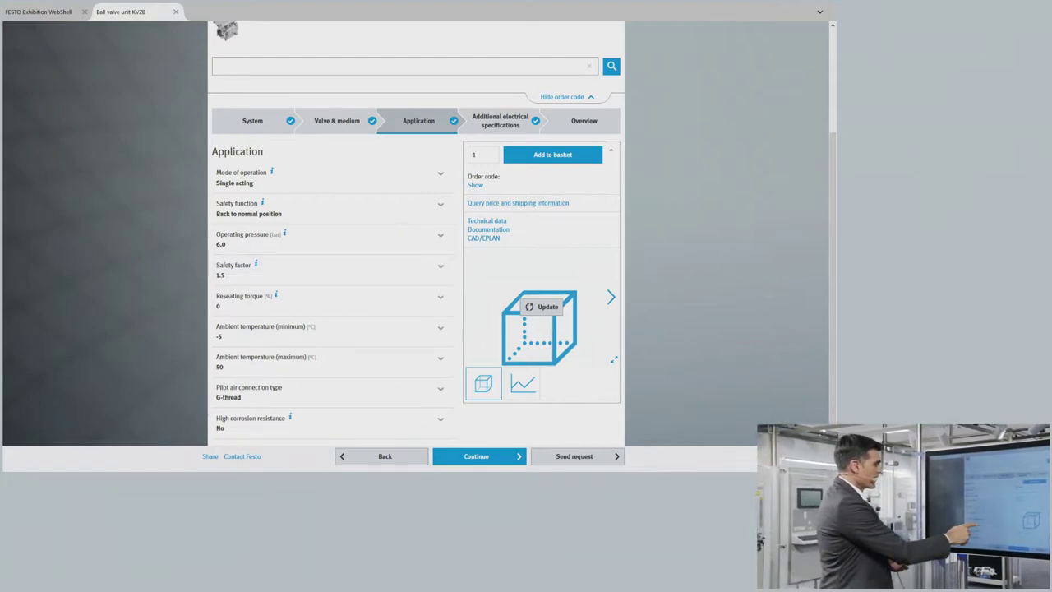
View the performance diagram of the configured valve unit, and return to the 3D preview and update its model.
scroll(526, 361, "down", 1)
left_click(523, 378)
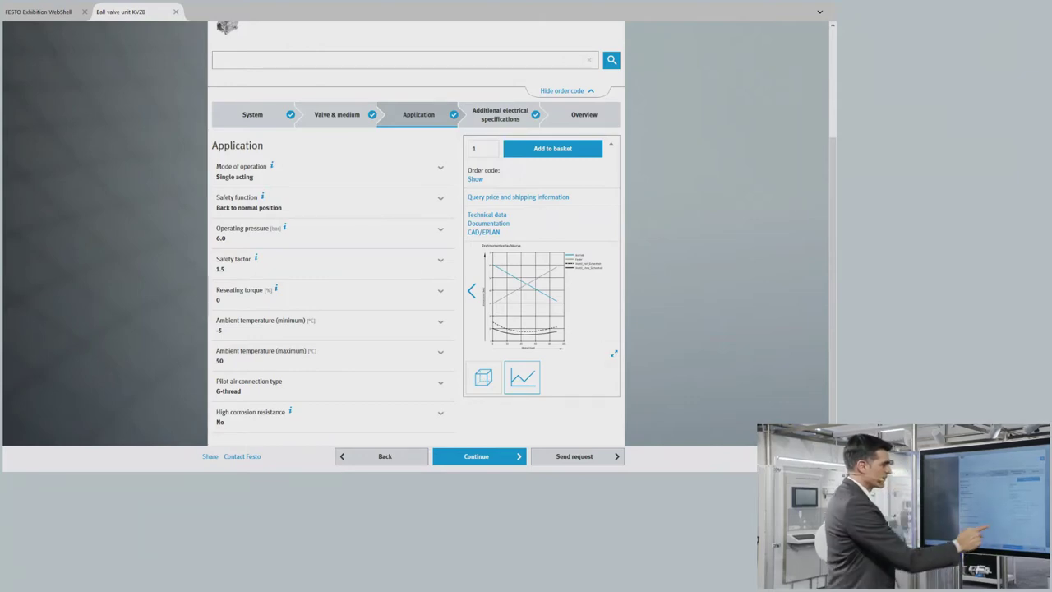
left_click(472, 291)
left_click(540, 301)
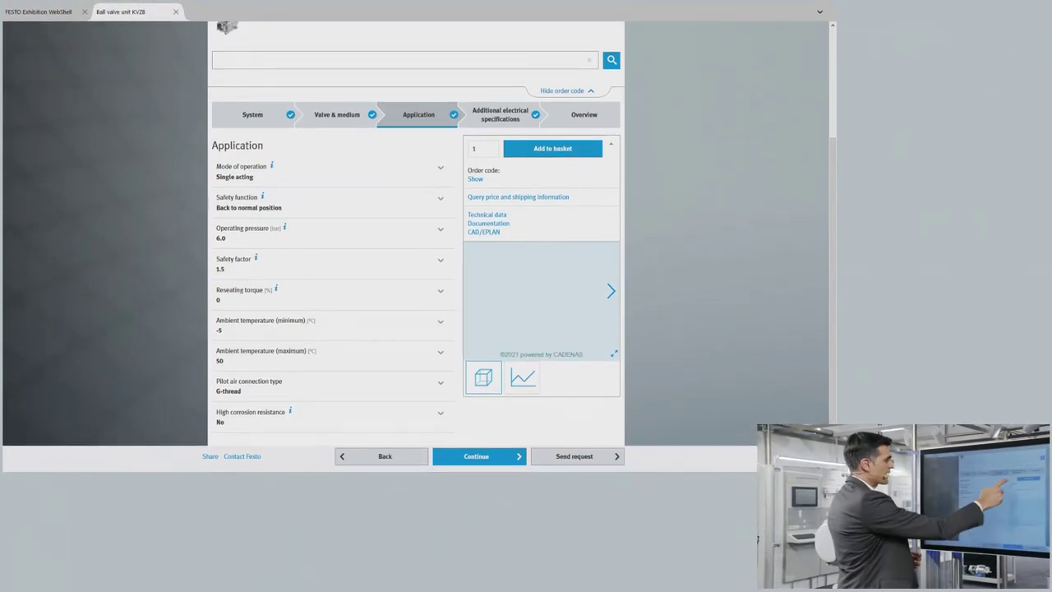
In the Additional electrical specifications section, review the pilot valve nominal operating voltage options, leaving 24 V DC selected.
left_click(500, 115)
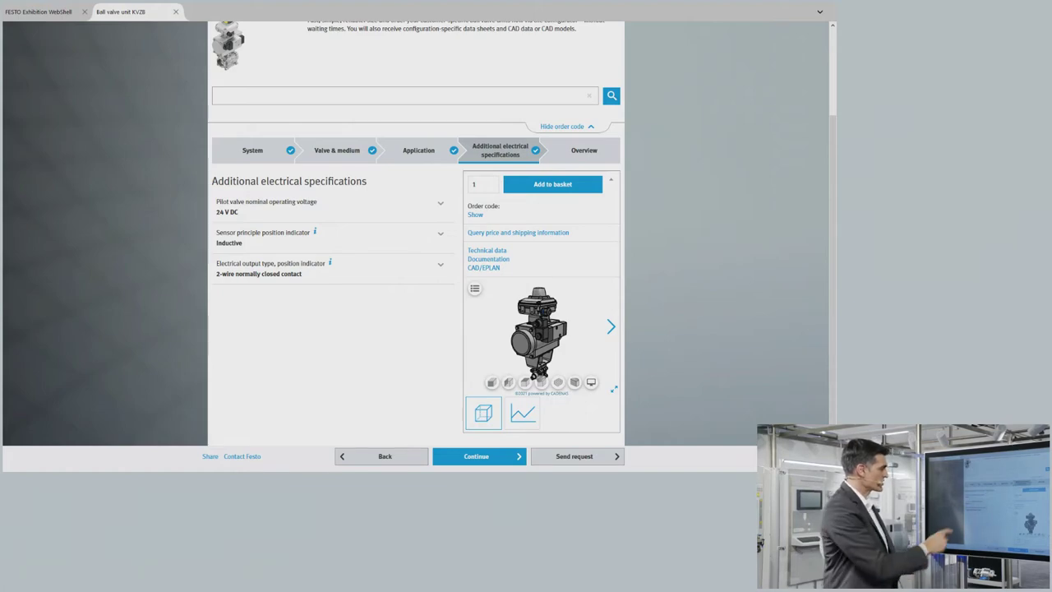
left_click(266, 206)
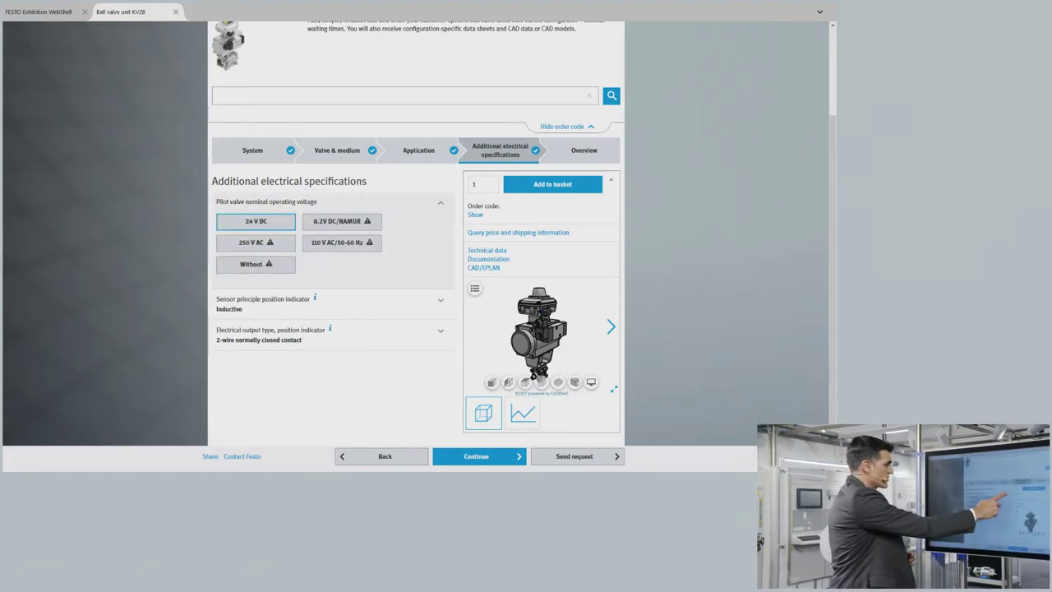
left_click(440, 203)
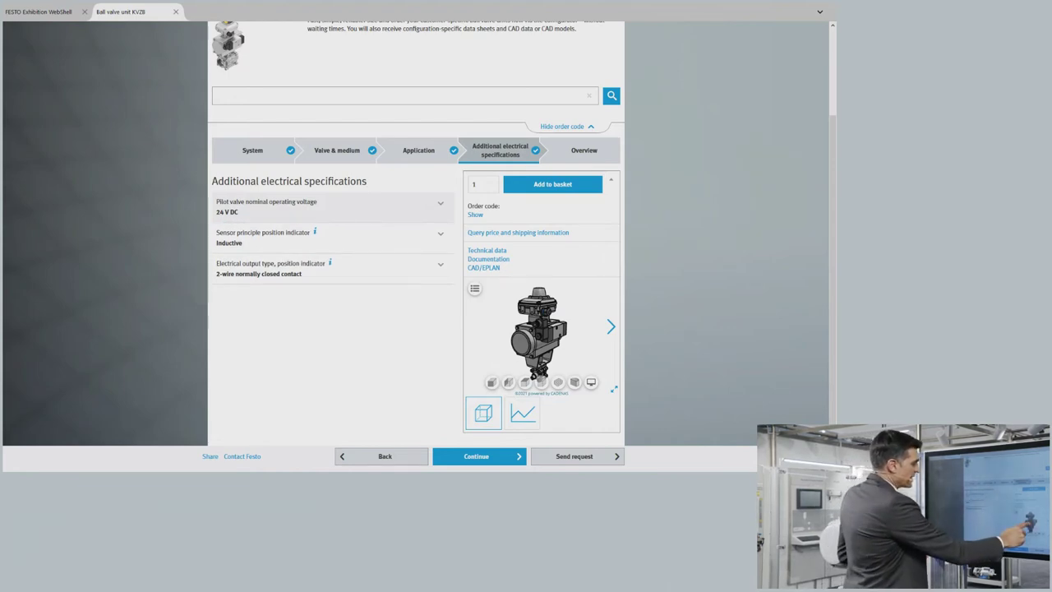
Rotate the 3D model of the valve unit to inspect it from another angle, and query its price and shipping information.
scroll(539, 333, "down", 5)
scroll(540, 333, "up", 5)
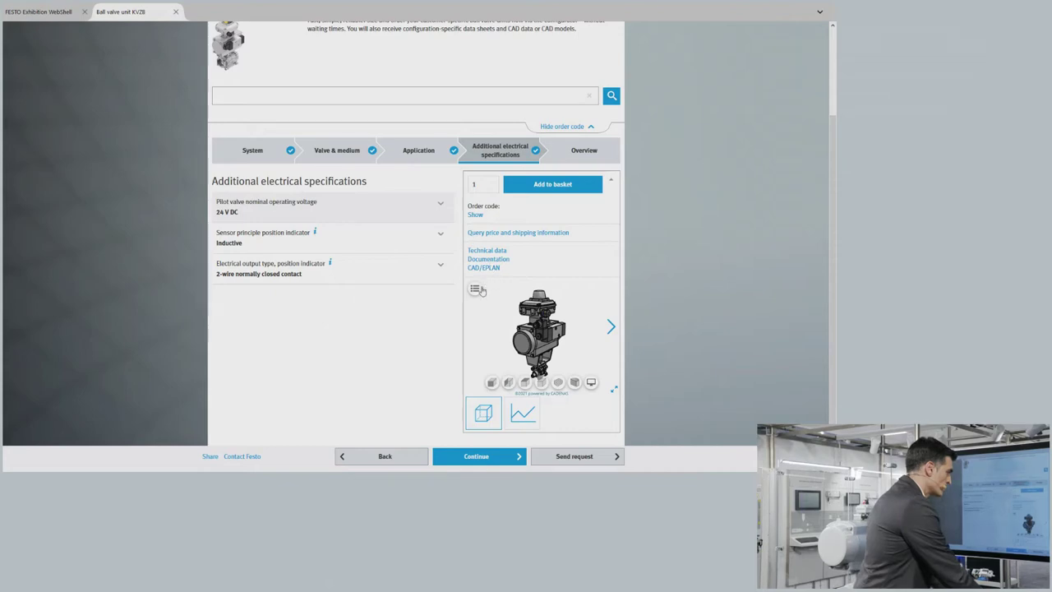
mouse_move(507, 348)
left_mouse_down()
mouse_move(530, 328)
mouse_move(501, 312)
mouse_move(509, 331)
left_mouse_up()
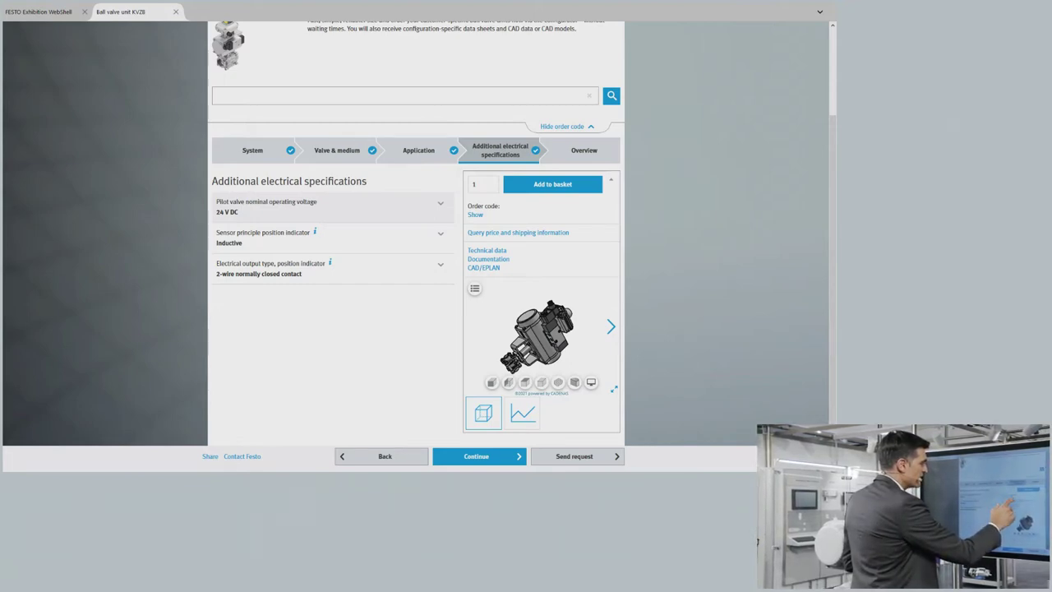
left_click(517, 233)
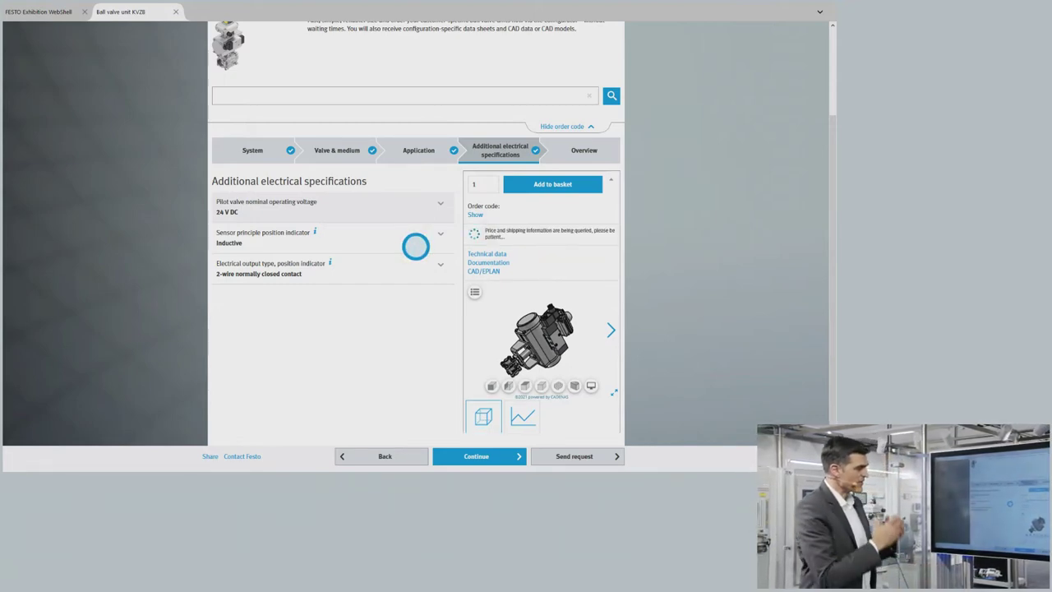